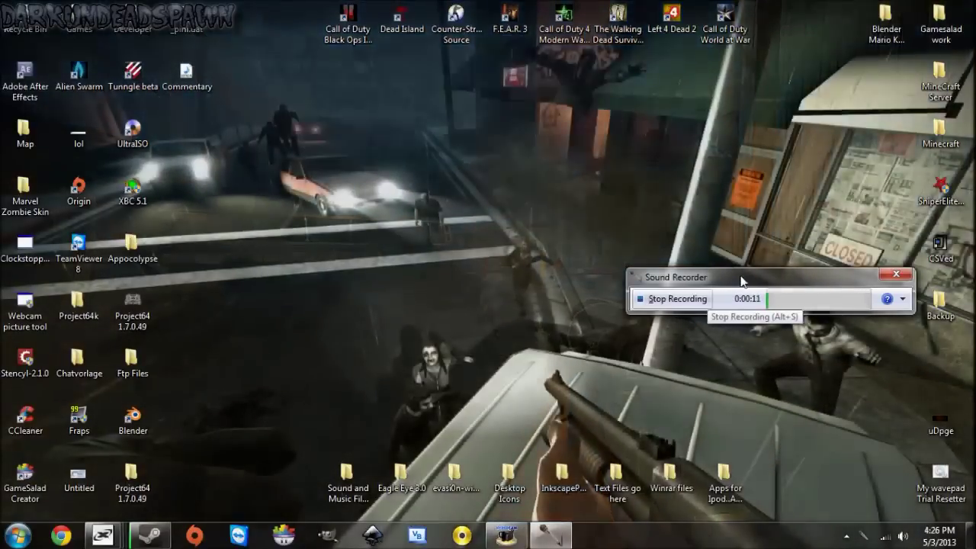
- Drag the recording Sound Recorder window in three moves until it sits near screen centre
{"action": "mouse_move", "coordinate": [741, 281]}
{"action": "left_mouse_down"}
{"action": "mouse_move", "coordinate": [743, 207]}
{"action": "mouse_move", "coordinate": [707, 163]}
{"action": "left_mouse_up"}
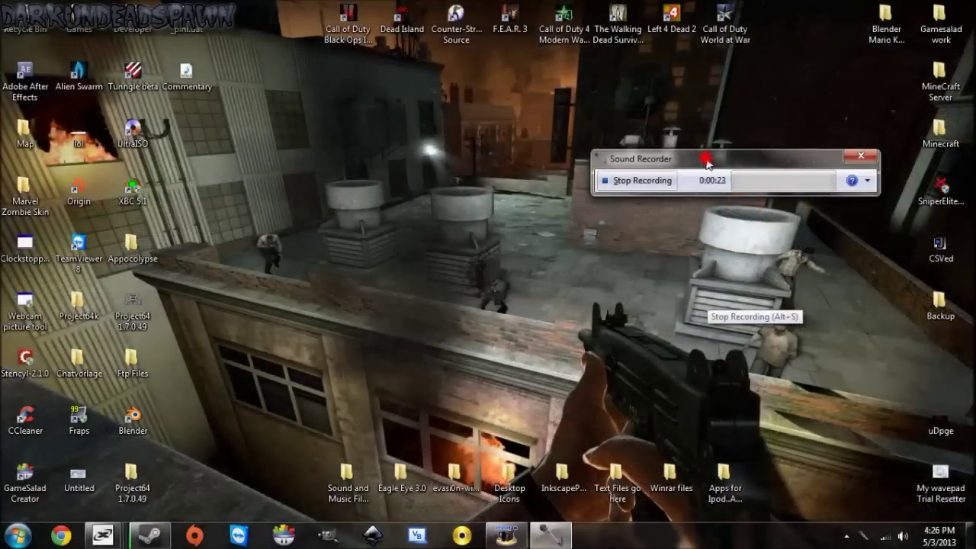
{"action": "left_click_drag", "start_coordinate": [706, 161], "coordinate": [562, 219]}
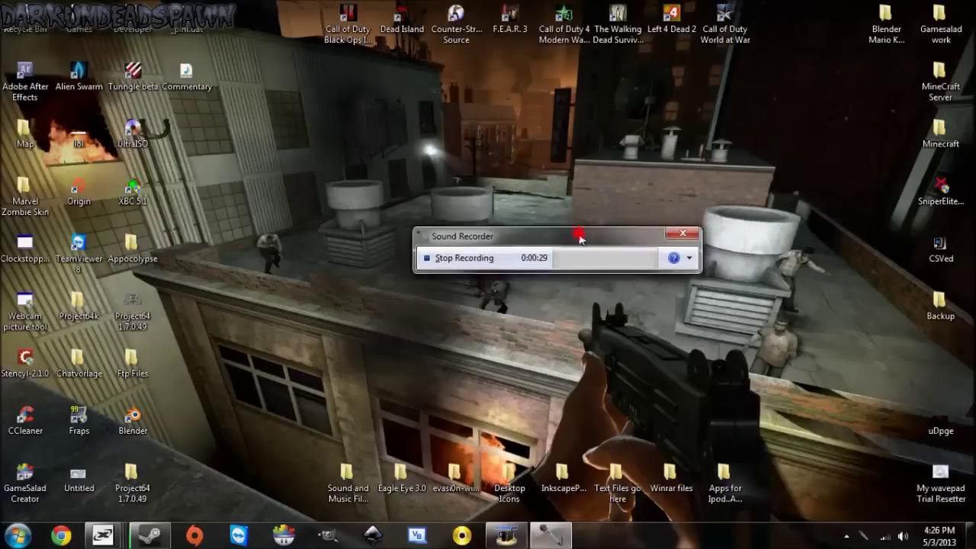
{"action": "left_click_drag", "start_coordinate": [606, 225], "coordinate": [549, 279]}
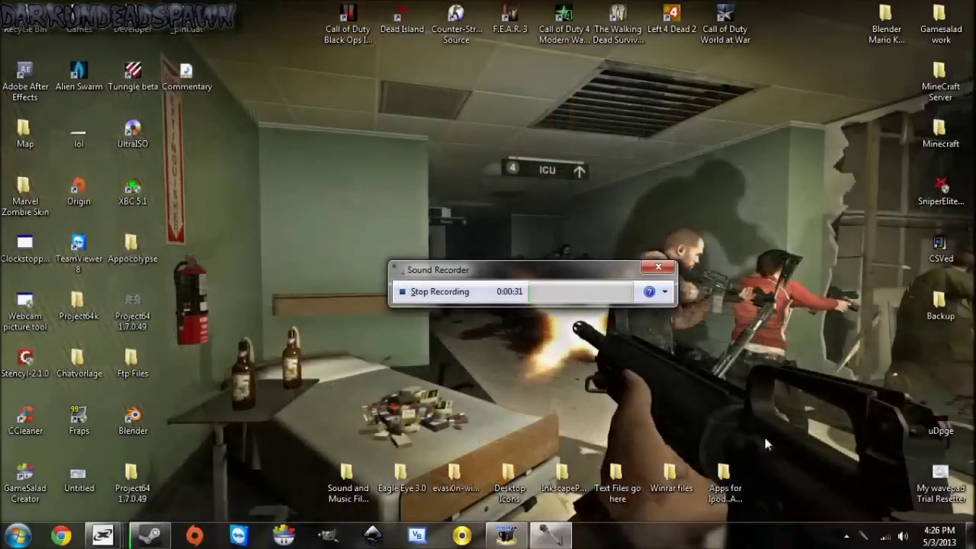
- Open Wireless Network Connection Properties via Network and Sharing Center and select TCP/IPv4
{"action": "right_click", "coordinate": [883, 541]}
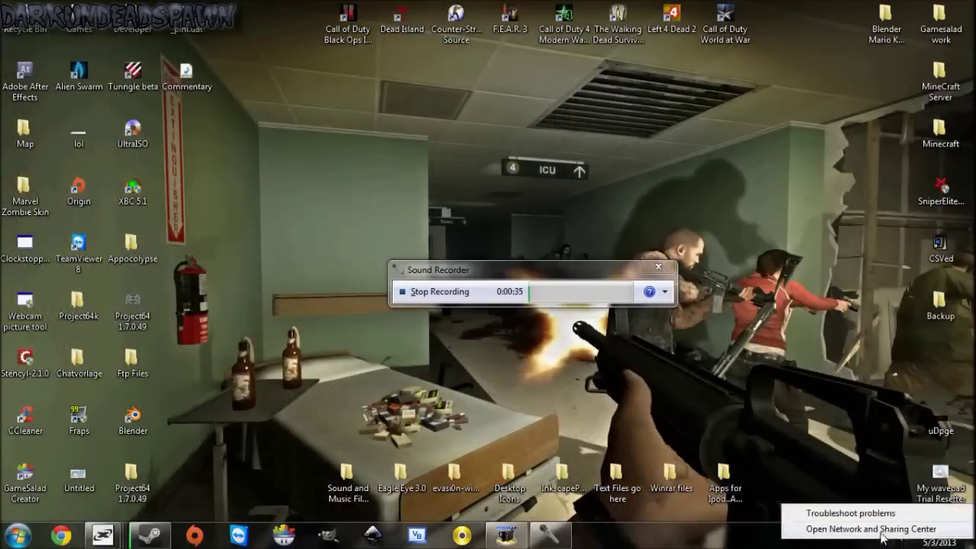
{"action": "left_click", "coordinate": [882, 531]}
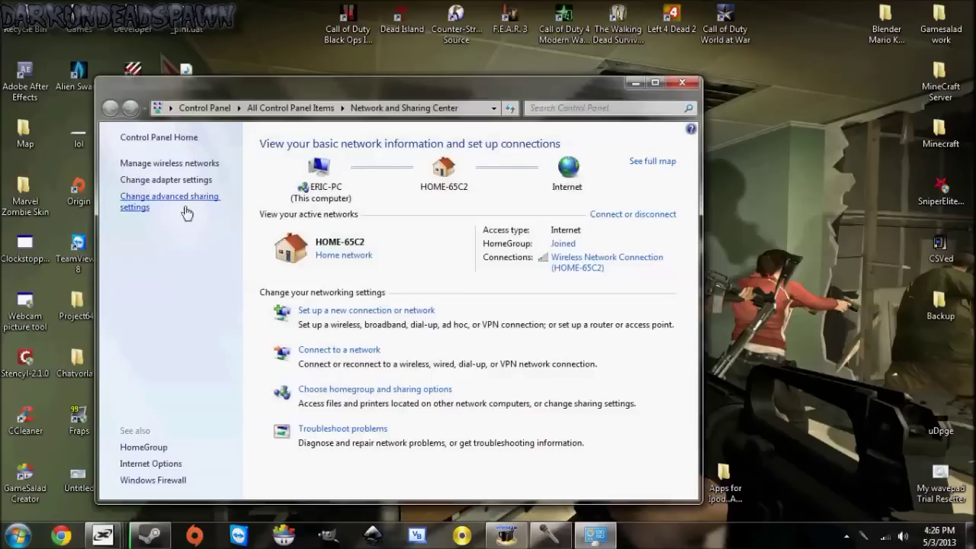
{"action": "left_click", "coordinate": [144, 183]}
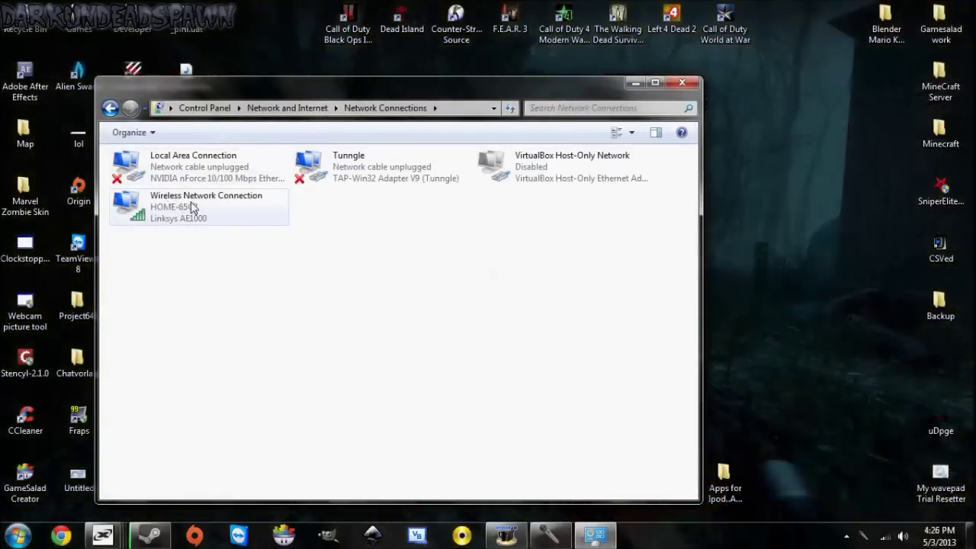
{"action": "right_click", "coordinate": [182, 202]}
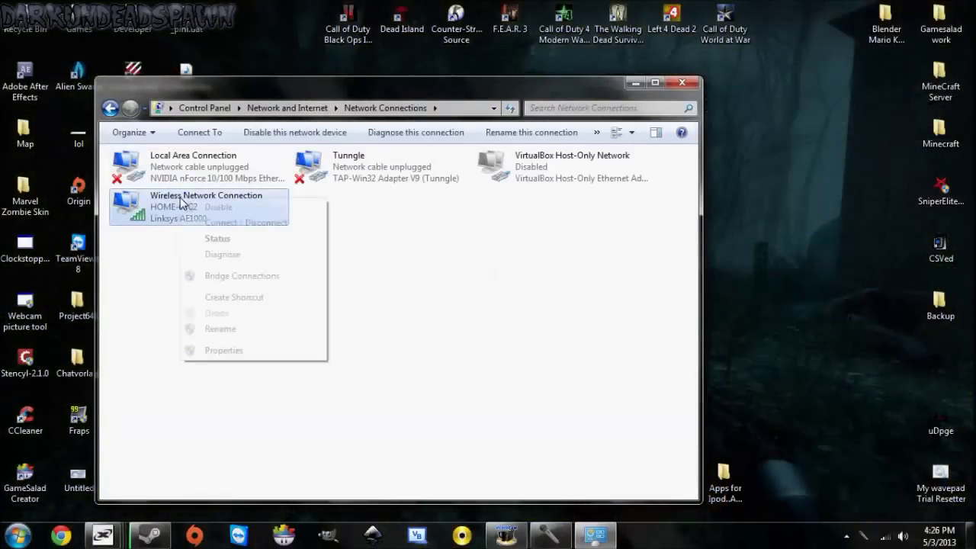
{"action": "left_click", "coordinate": [222, 350]}
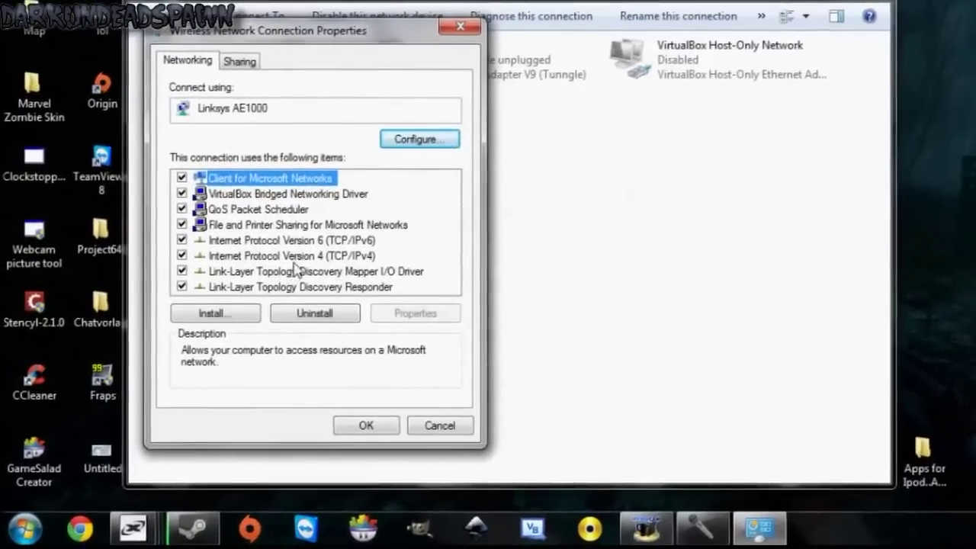
{"action": "left_click", "coordinate": [296, 256]}
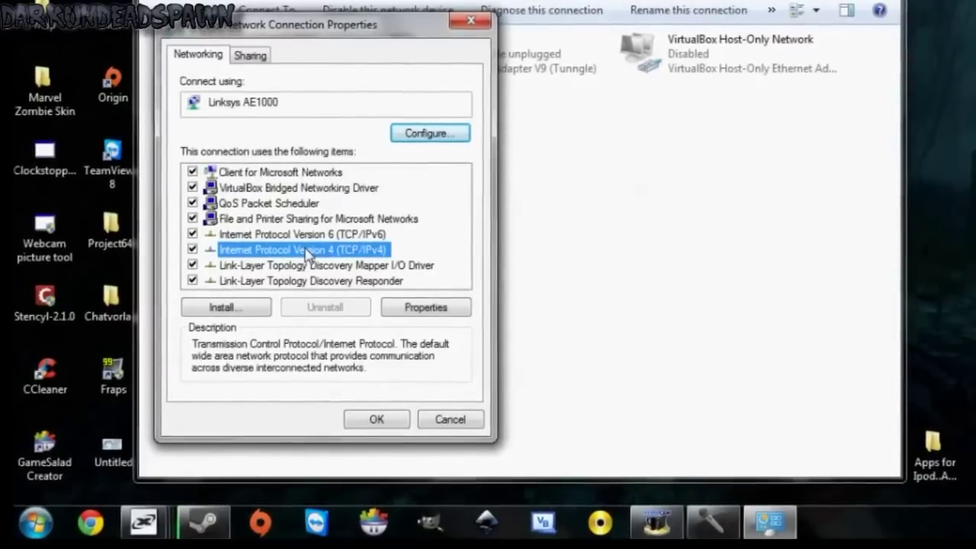
- Replace automatic metric with an IPv4 interface metric of 10 and confirm all three dialogs
{"action": "double_click", "coordinate": [309, 254]}
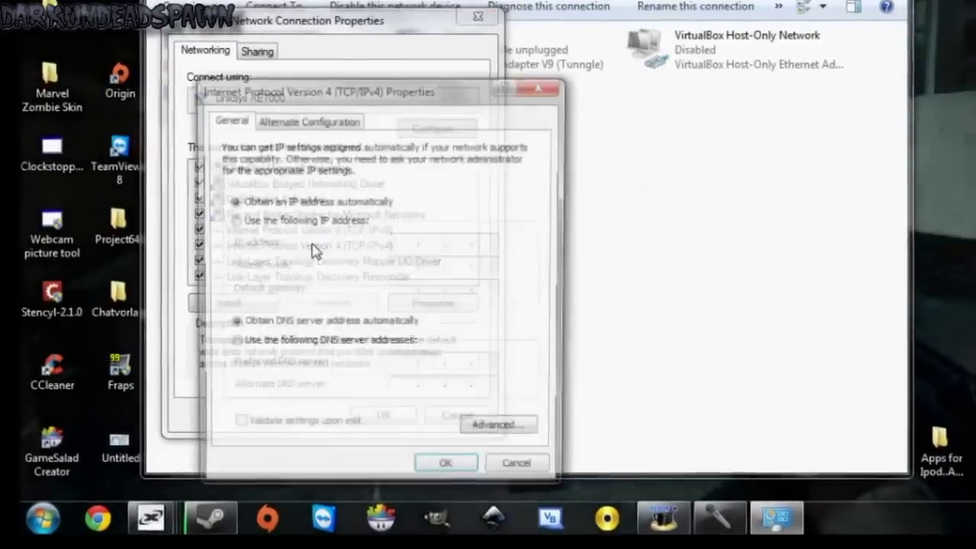
{"action": "left_click", "coordinate": [504, 426]}
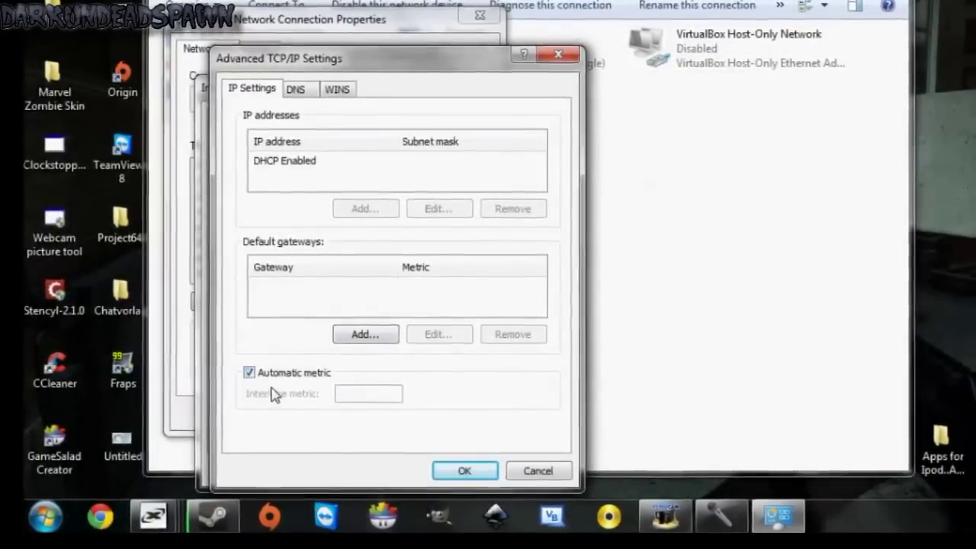
{"action": "left_click", "coordinate": [248, 372]}
{"action": "left_click", "coordinate": [359, 395]}
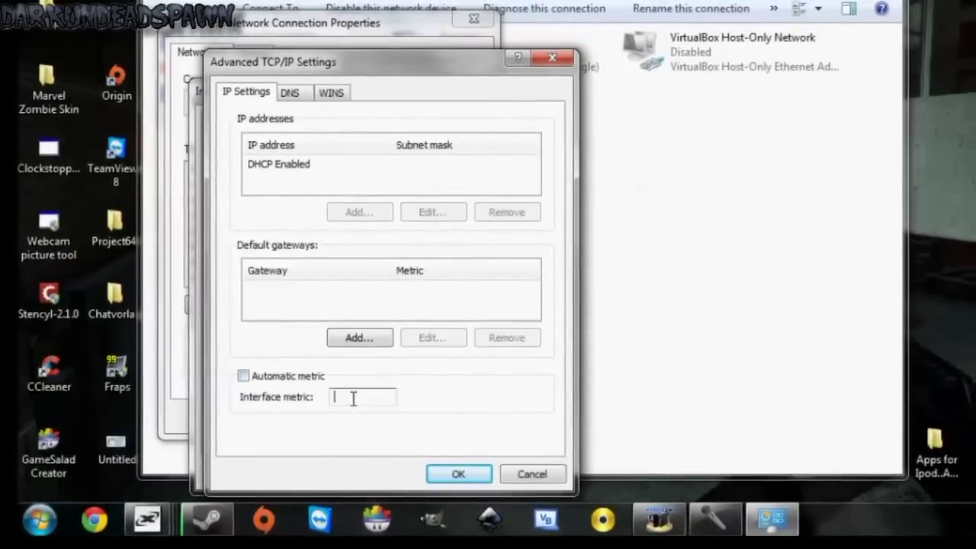
{"action": "type", "text": "10"}
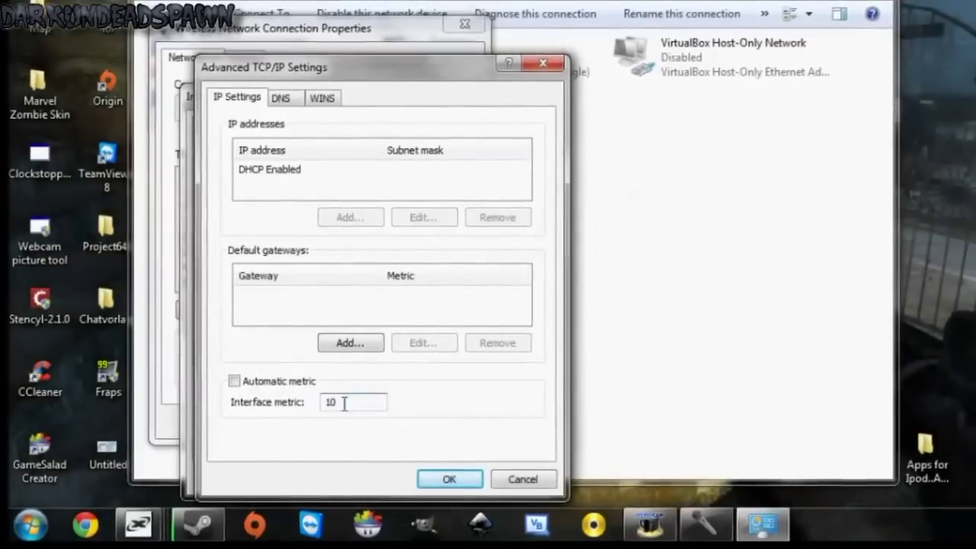
{"action": "left_click", "coordinate": [449, 479]}
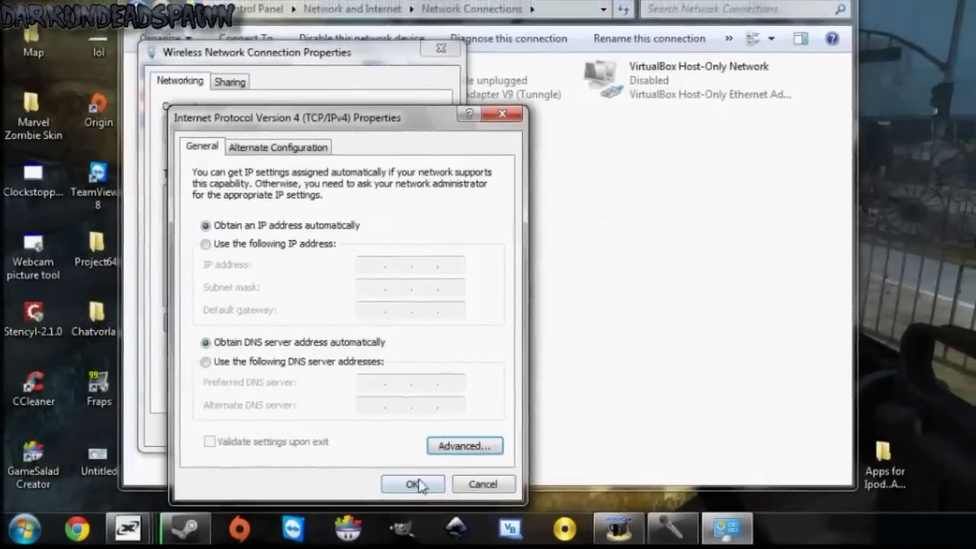
{"action": "left_click", "coordinate": [415, 485]}
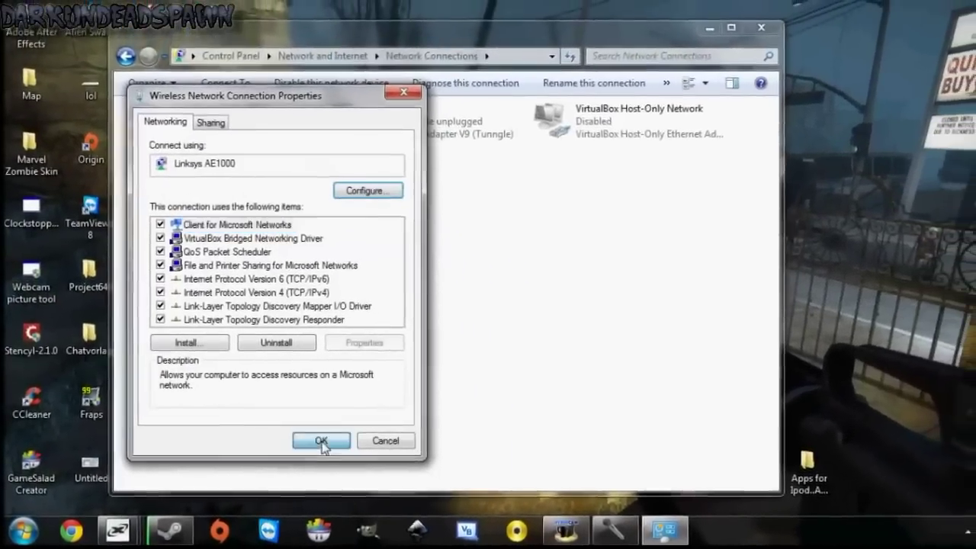
{"action": "left_click", "coordinate": [325, 441]}
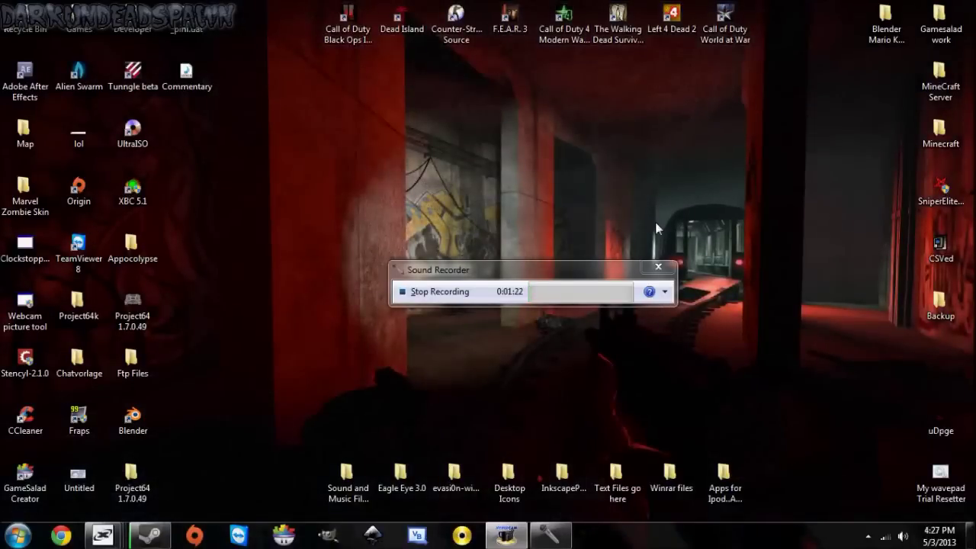
- Open Steam from the hidden tray icons and show the Resident Evil library page
{"action": "left_click", "coordinate": [868, 537]}
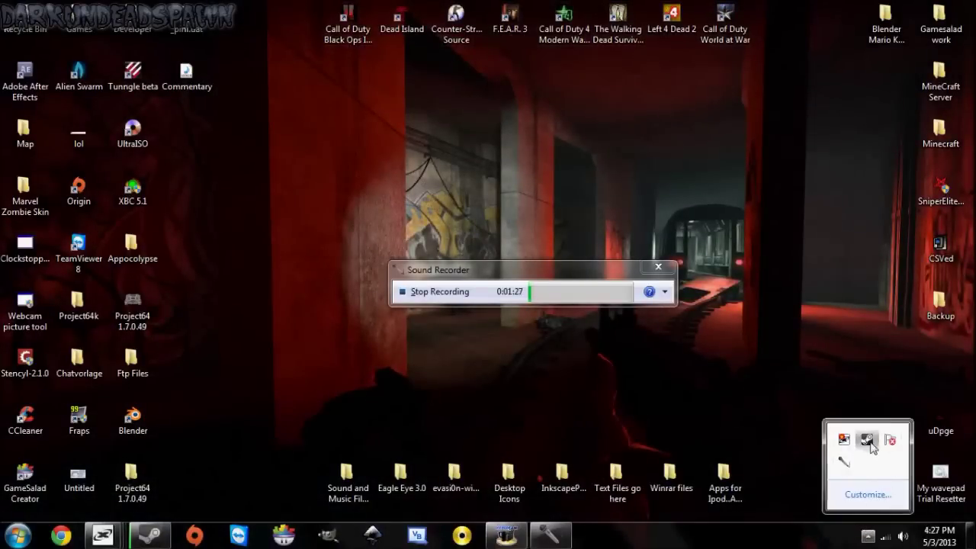
{"action": "double_click", "coordinate": [867, 440]}
{"action": "left_click", "coordinate": [167, 33]}
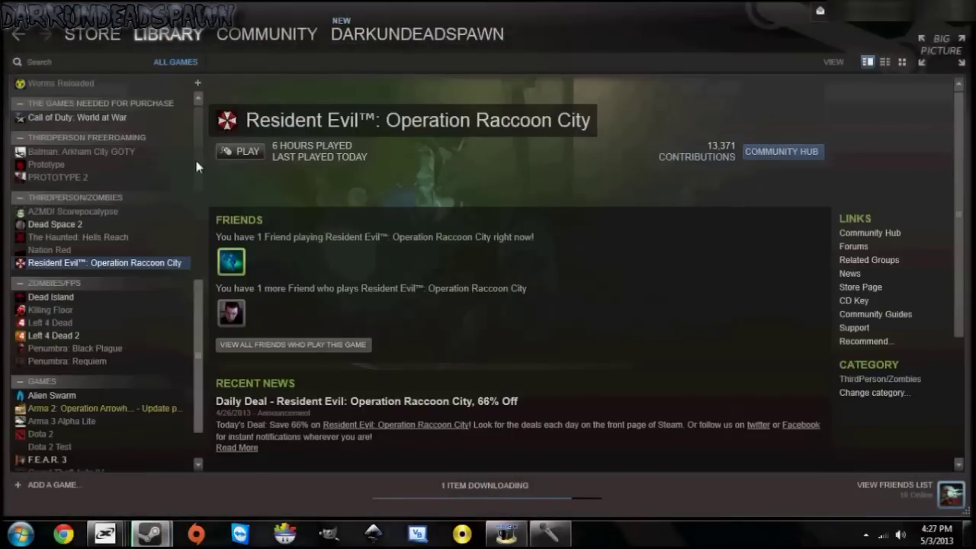
- Launch Resident Evil: Operation Raccoon City with Steam's PLAY button
{"action": "left_click", "coordinate": [255, 153]}
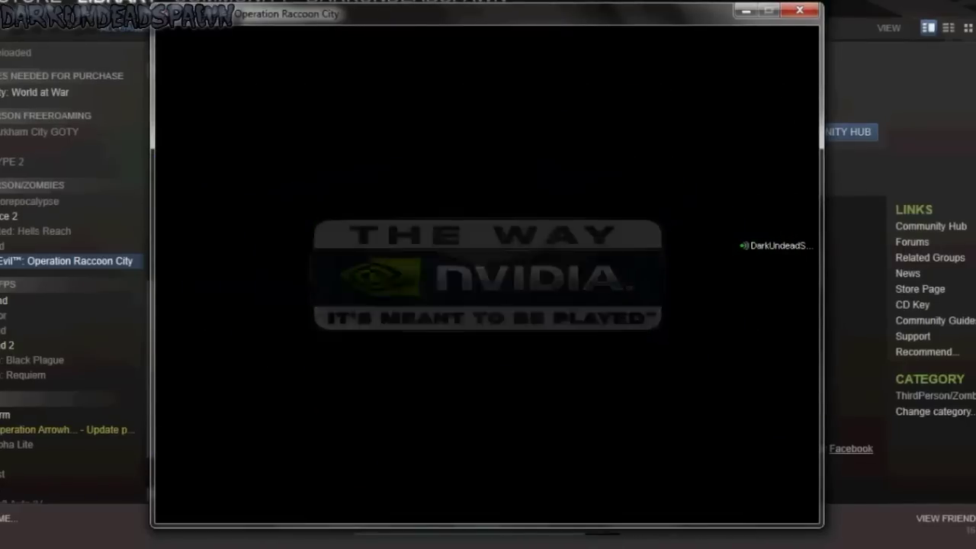
- Get past the title screen and autosave notice to the main menu
{"action": "key", "text": "space"}
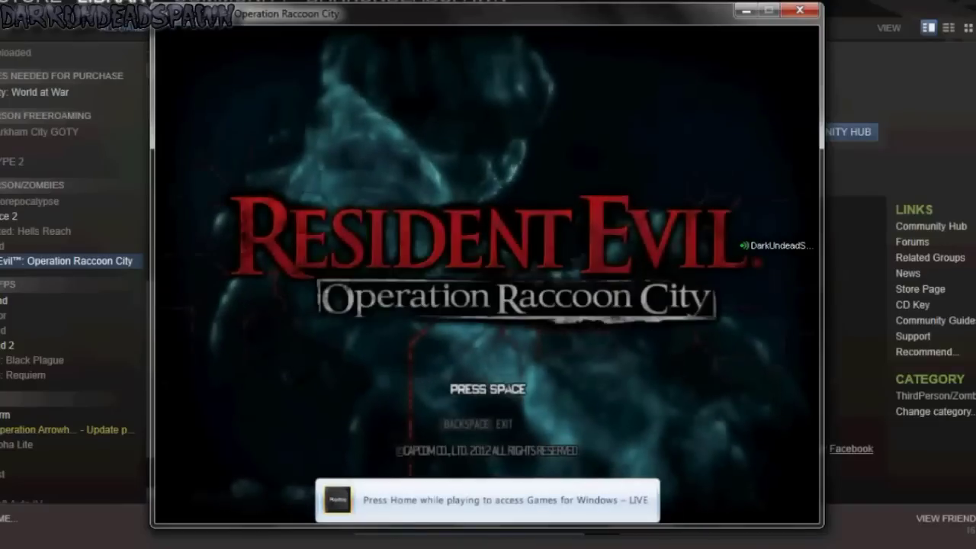
{"action": "key", "text": "Return"}
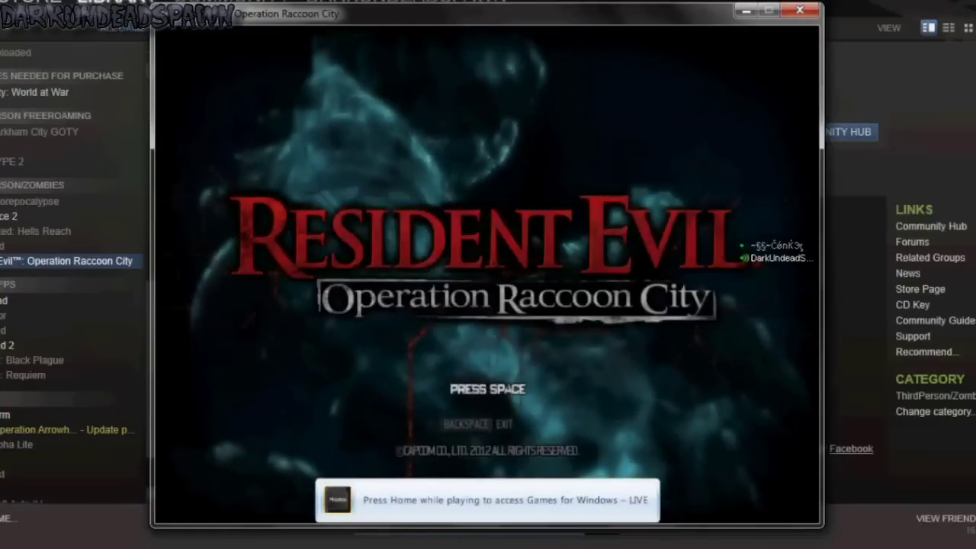
{"action": "key", "text": "space"}
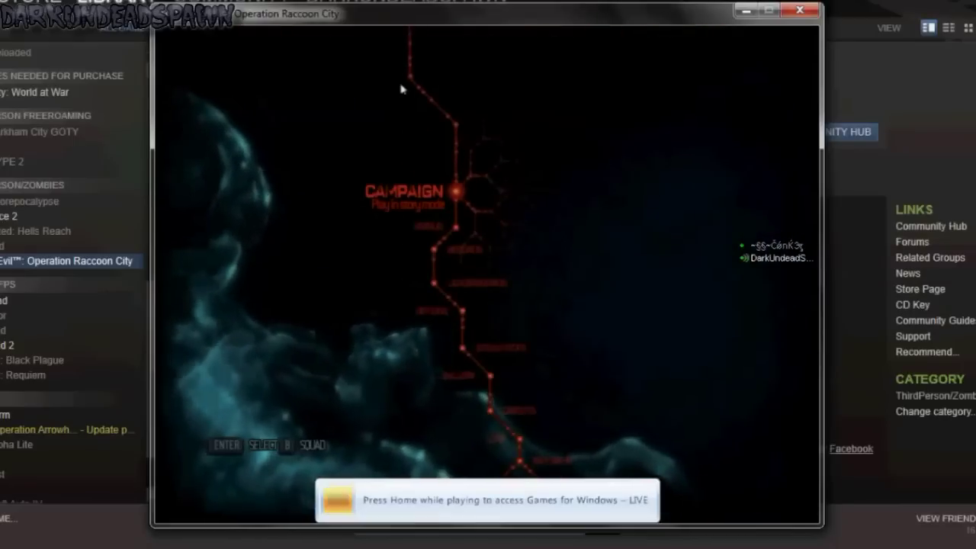
- Choose Campaign and start a PRIVATE lobby, reaching Character Selection
{"action": "left_click", "coordinate": [463, 195]}
{"action": "left_click", "coordinate": [511, 176]}
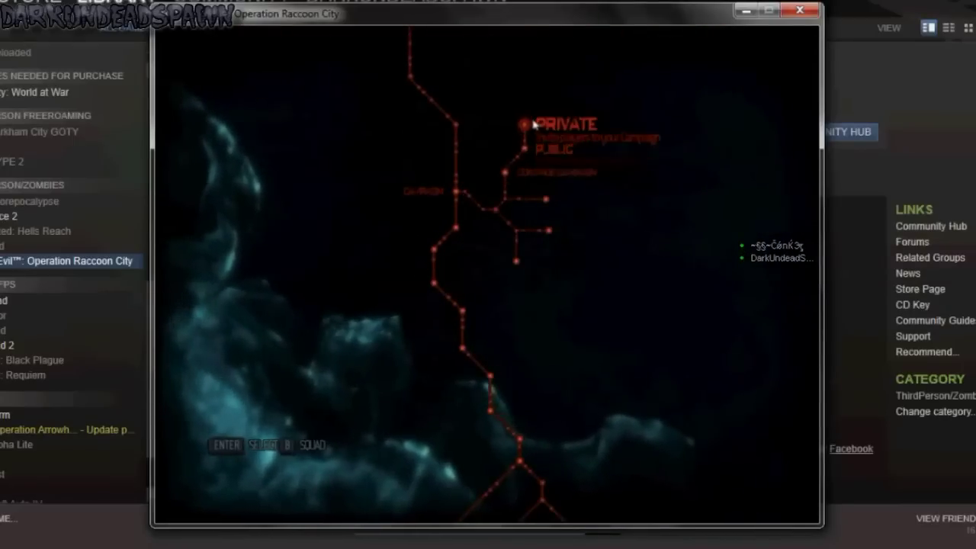
{"action": "left_click", "coordinate": [526, 126]}
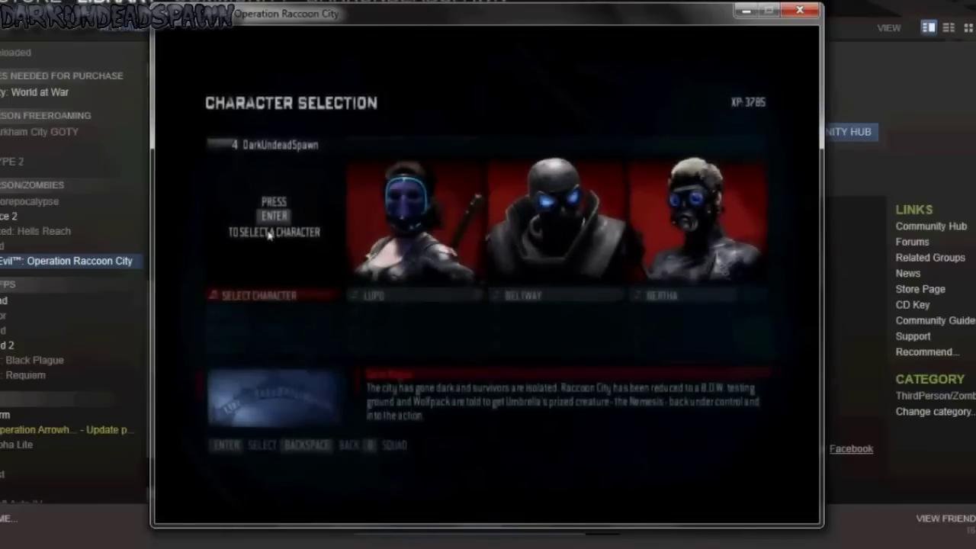
- Pick Beltway and buy his Blast Armor ability for 750 XP, leaving 2285 XP
{"action": "left_click", "coordinate": [268, 225]}
{"action": "left_click", "coordinate": [285, 211]}
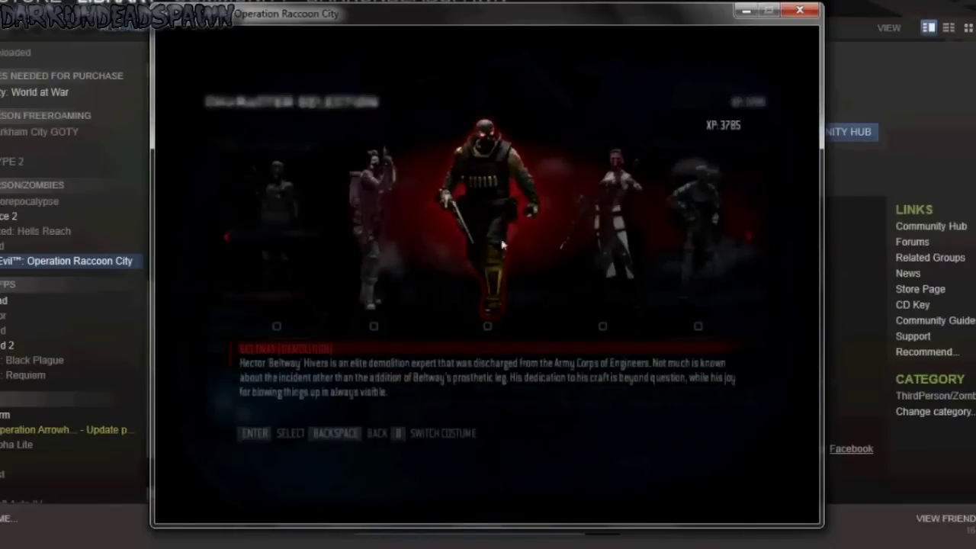
{"action": "left_click", "coordinate": [515, 182]}
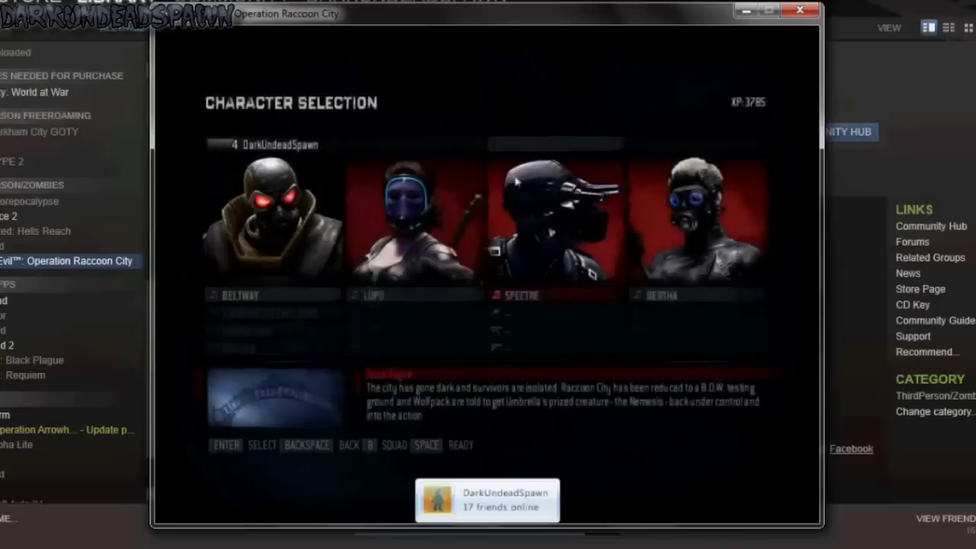
{"action": "left_click", "coordinate": [263, 314]}
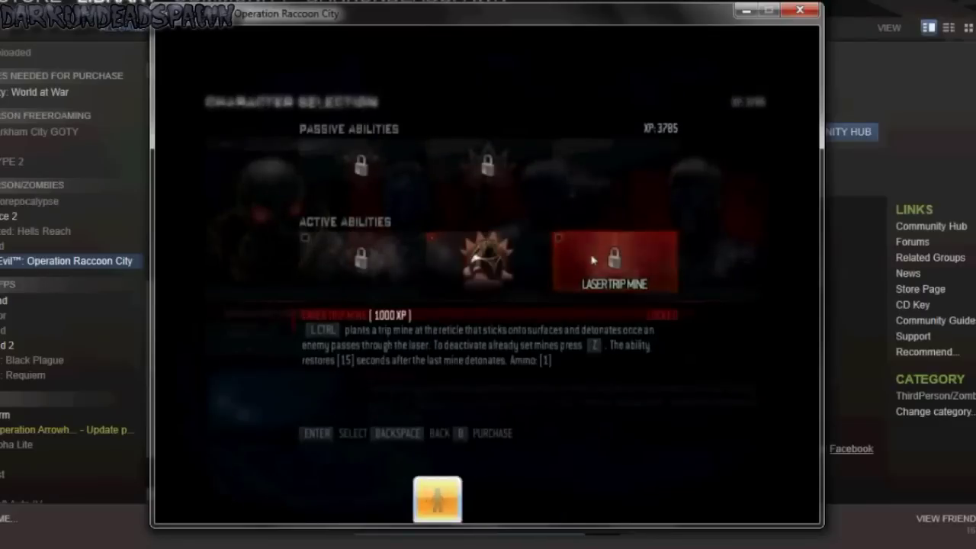
{"action": "left_click", "coordinate": [393, 171]}
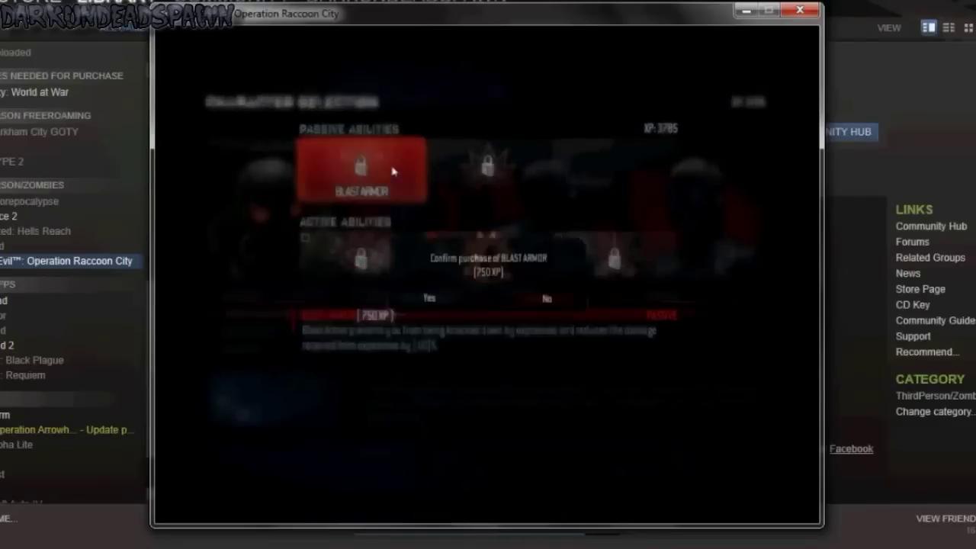
{"action": "left_click", "coordinate": [428, 302]}
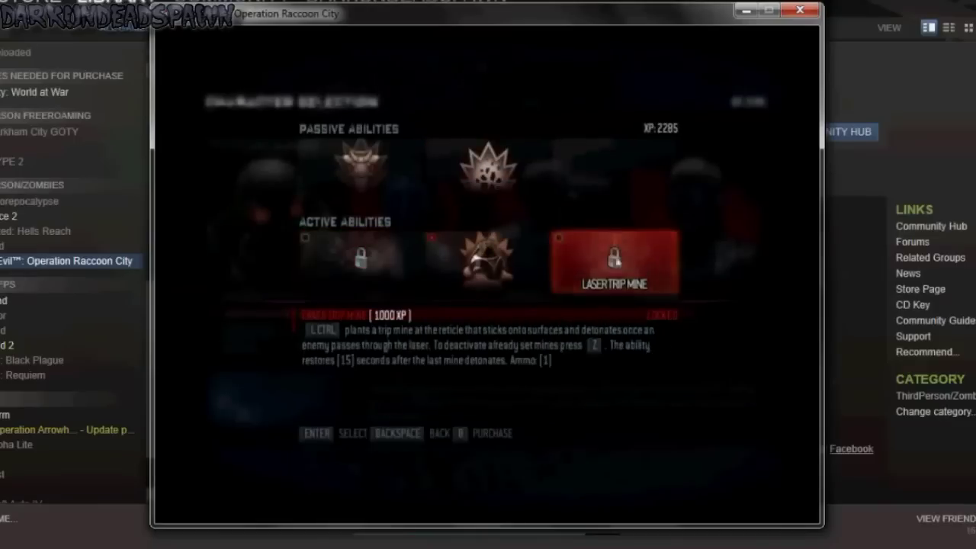
{"action": "left_click", "coordinate": [429, 434]}
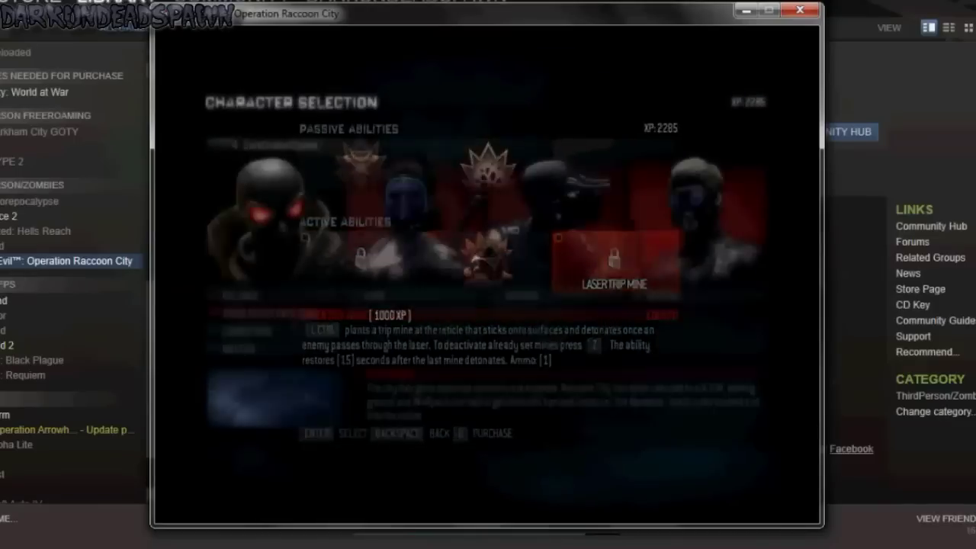
{"action": "key", "text": "b"}
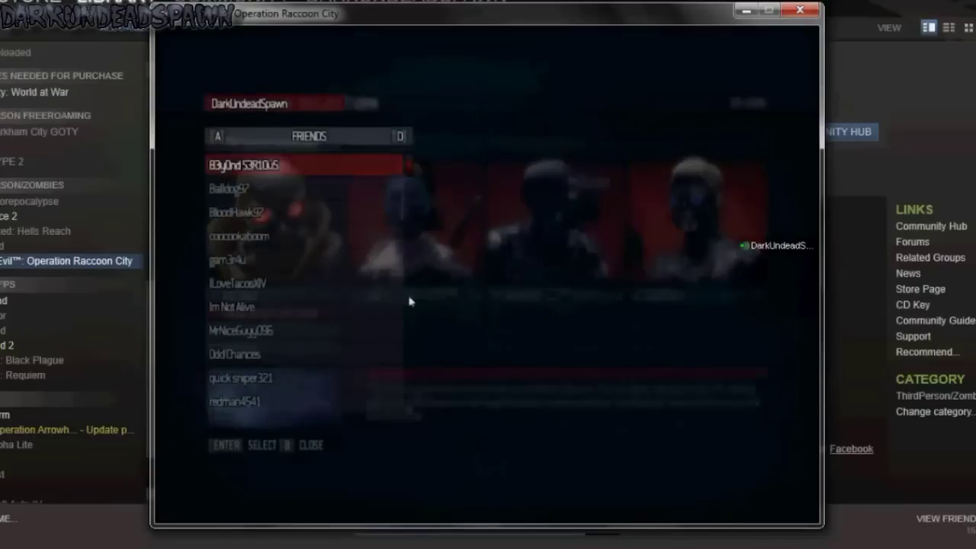
{"action": "left_click", "coordinate": [282, 261]}
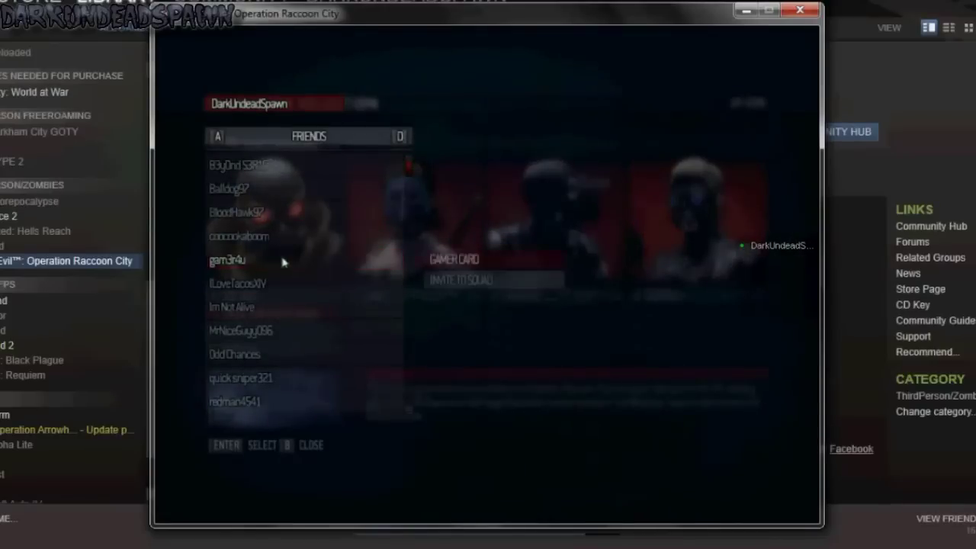
{"action": "left_click", "coordinate": [478, 280]}
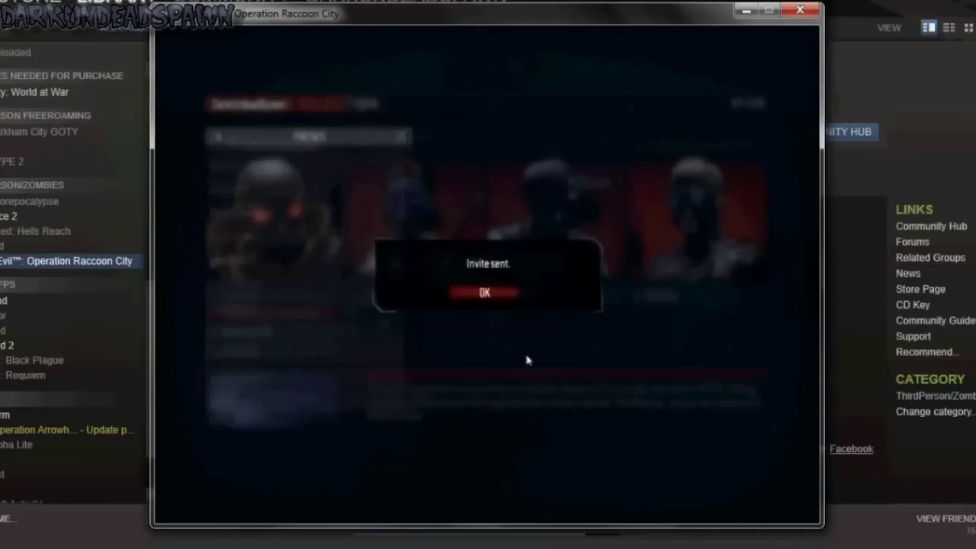
{"action": "left_click", "coordinate": [493, 299]}
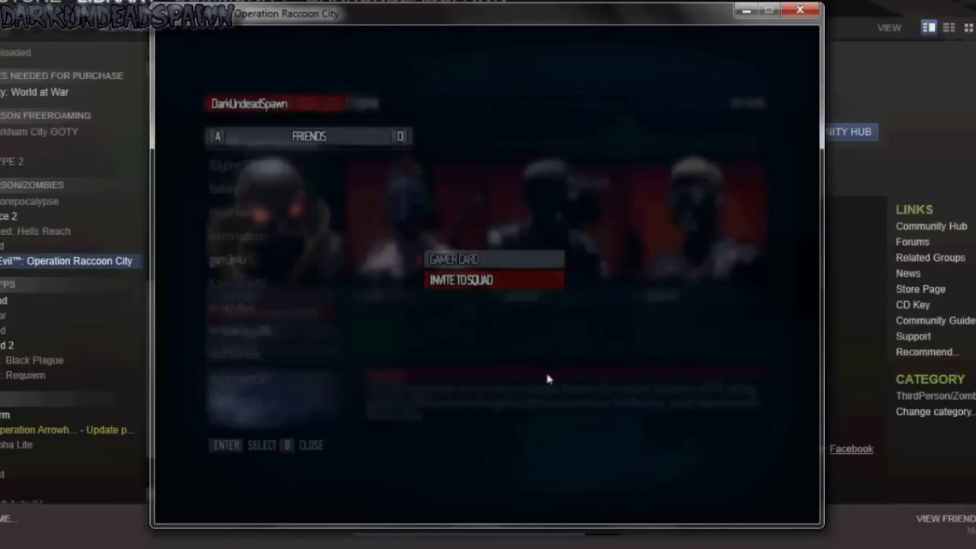
{"action": "key", "text": "b"}
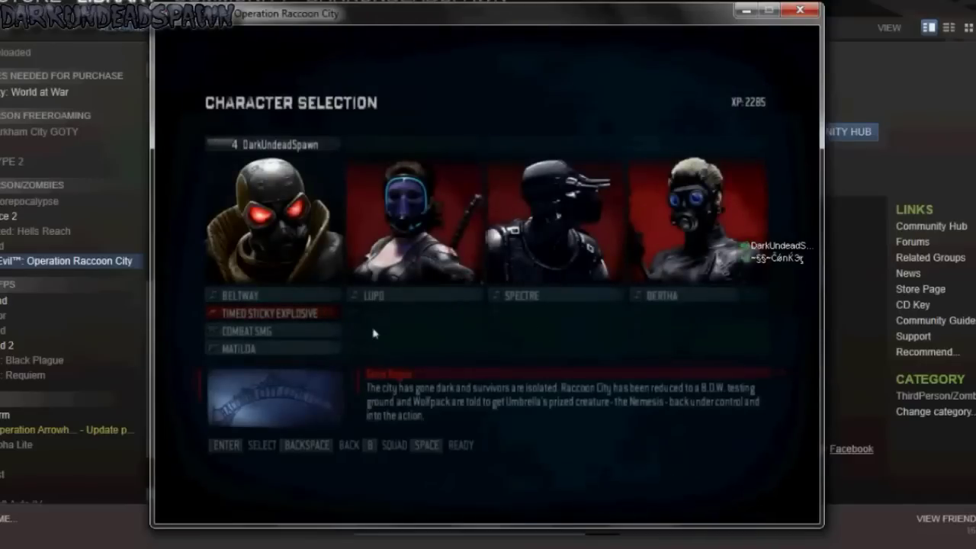
{"action": "left_click", "coordinate": [257, 340]}
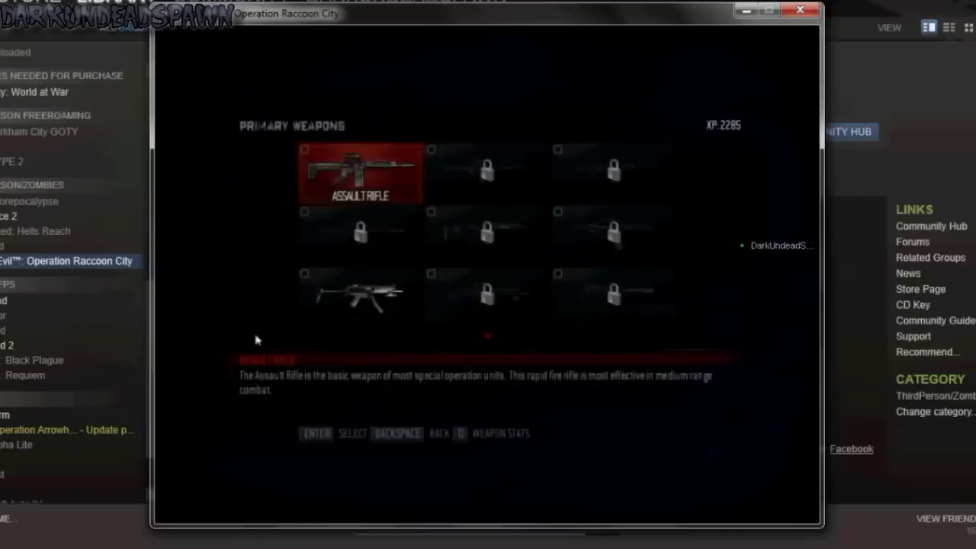
- Scroll through Beltway's primary weapon grid and go back to Character Selection
{"action": "scroll", "coordinate": [610, 293], "scroll_direction": "down", "scroll_amount": 1}
{"action": "scroll", "coordinate": [610, 294], "scroll_direction": "down", "scroll_amount": 1}
{"action": "scroll", "coordinate": [501, 282], "scroll_direction": "down", "scroll_amount": 2}
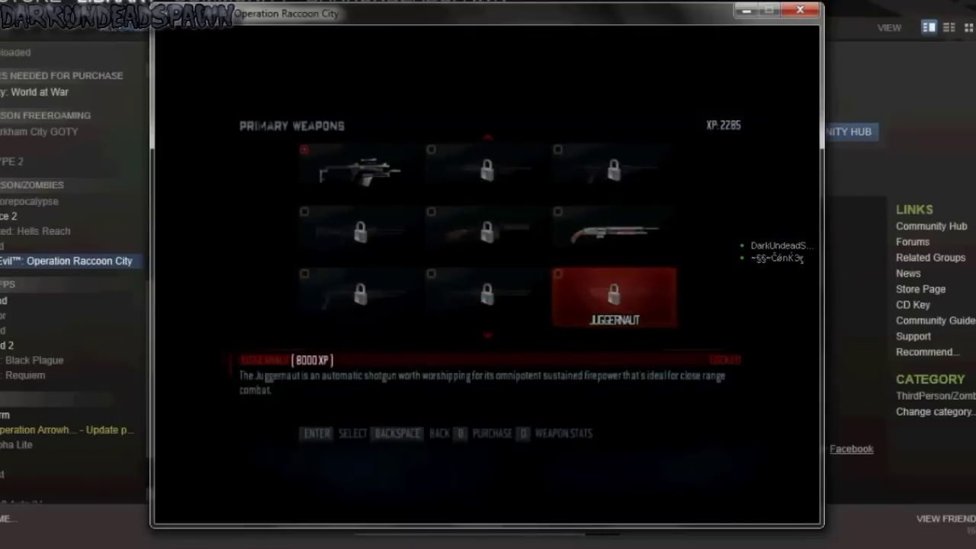
{"action": "key", "text": "BackSpace"}
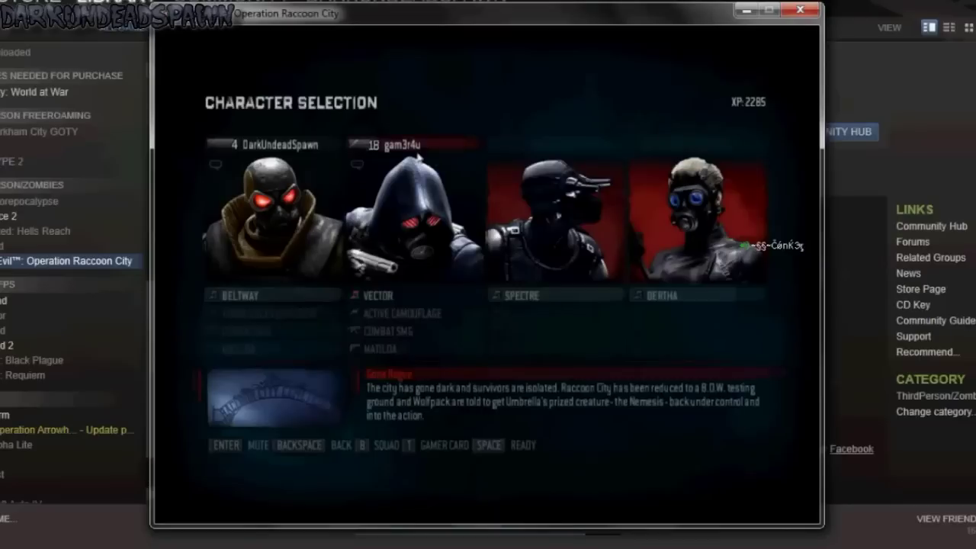
{"action": "key", "text": "Return"}
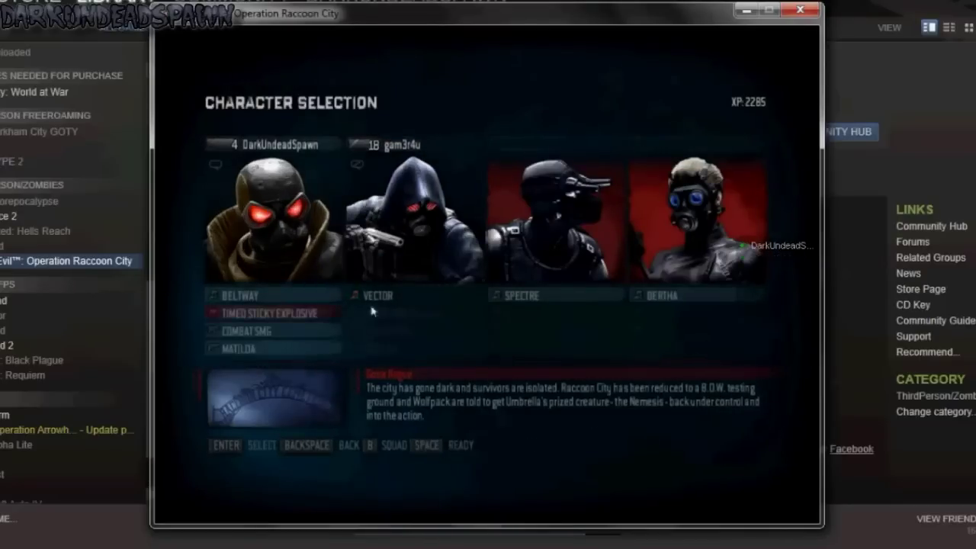
{"action": "key", "text": "Up"}
{"action": "key", "text": "Left"}
{"action": "key", "text": "Right"}
{"action": "key", "text": "Left"}
{"action": "key", "text": "Right"}
{"action": "key", "text": "Left"}
{"action": "key", "text": "Right"}
{"action": "key", "text": "Left"}
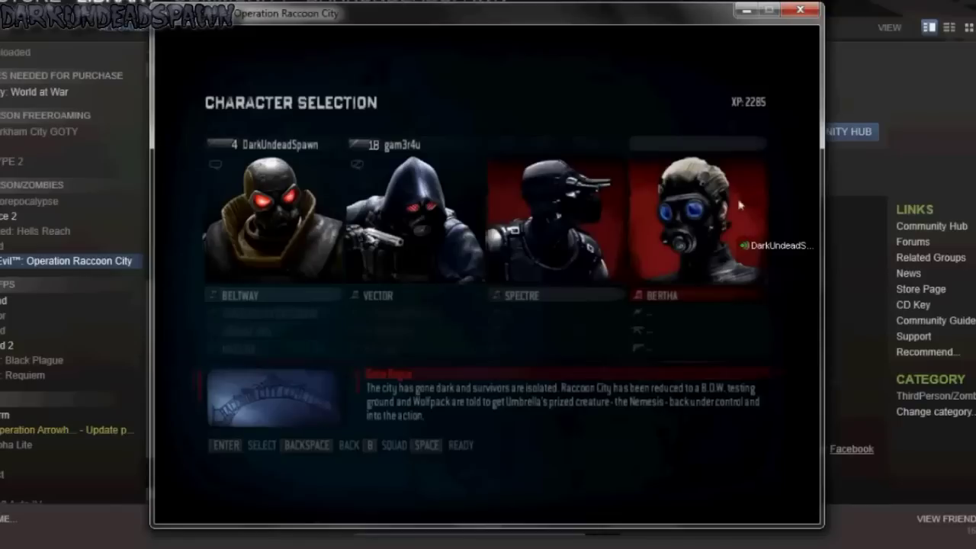
- Cycle focus across the squad to Bertha and back, ending on Beltway's Matilda
{"action": "key", "text": "Right"}
{"action": "key", "text": "Left"}
{"action": "key", "text": "Right"}
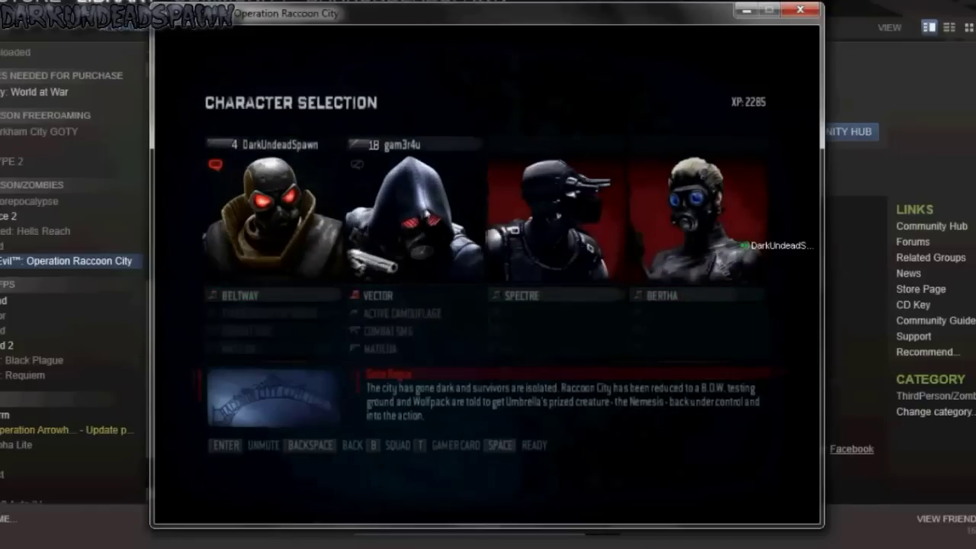
{"action": "key", "text": "Right"}
{"action": "key", "text": "Right"}
{"action": "key", "text": "Left"}
{"action": "key", "text": "Left"}
{"action": "key", "text": "Left"}
{"action": "key", "text": "Left"}
{"action": "key", "text": "Left"}
{"action": "key", "text": "Left"}
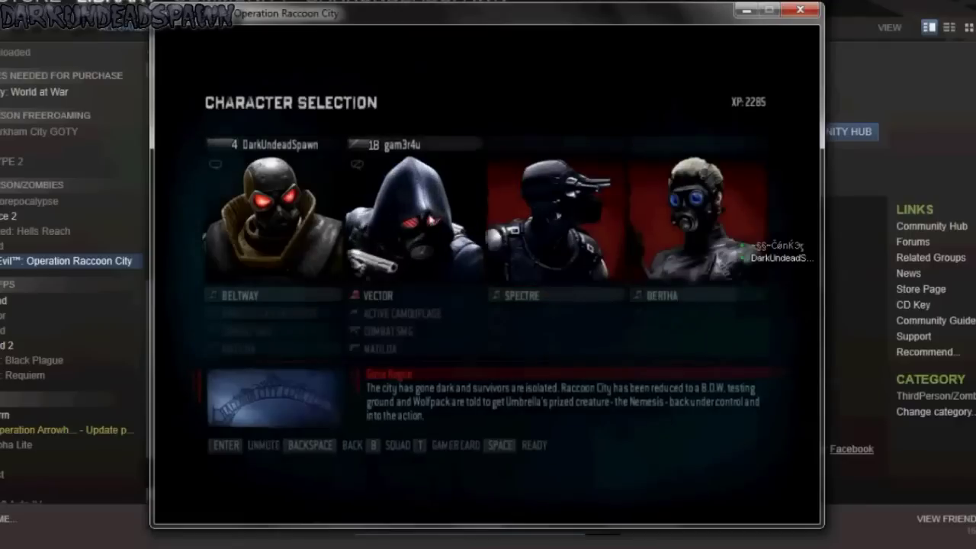
{"action": "key", "text": "Left"}
{"action": "key", "text": "Up"}
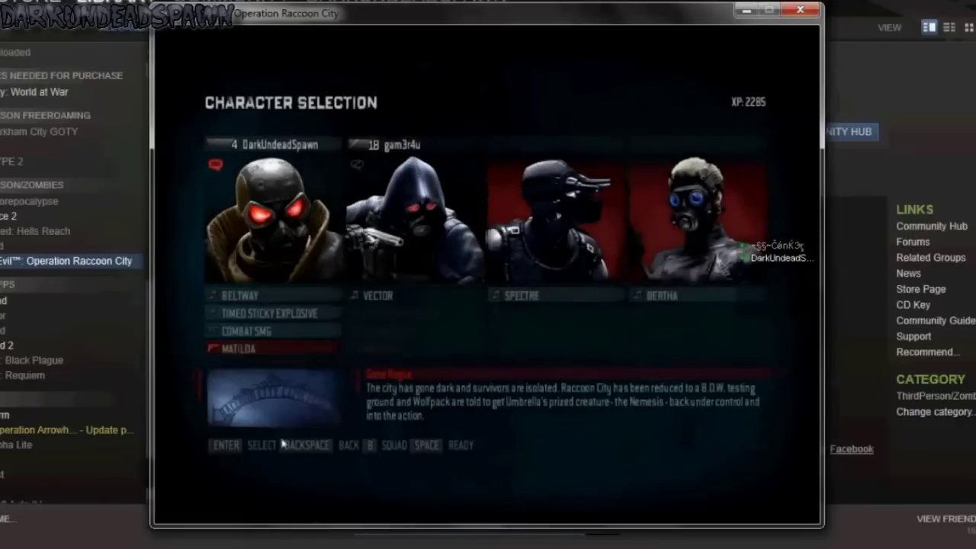